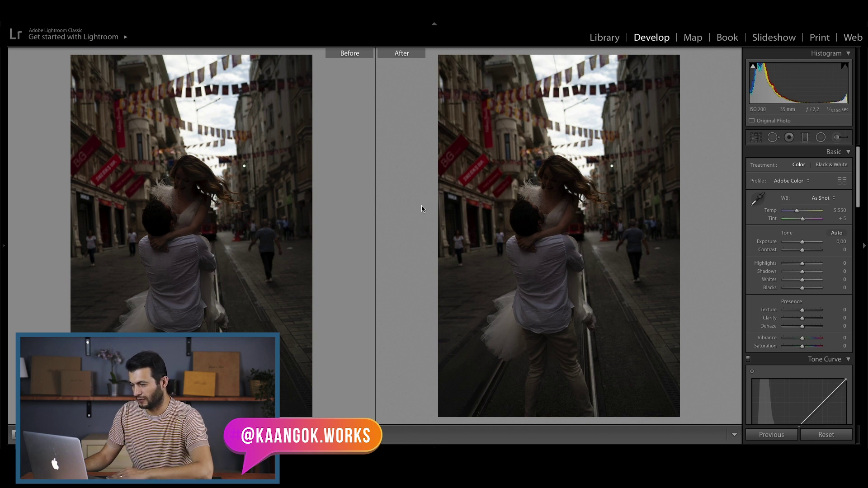
Brighten the photo with Exposure +2.35, Shadows +83 and Whites -100.
mouse_move(803, 243)
left_mouse_down()
mouse_move(816, 255)
mouse_move(789, 267)
left_mouse_up()
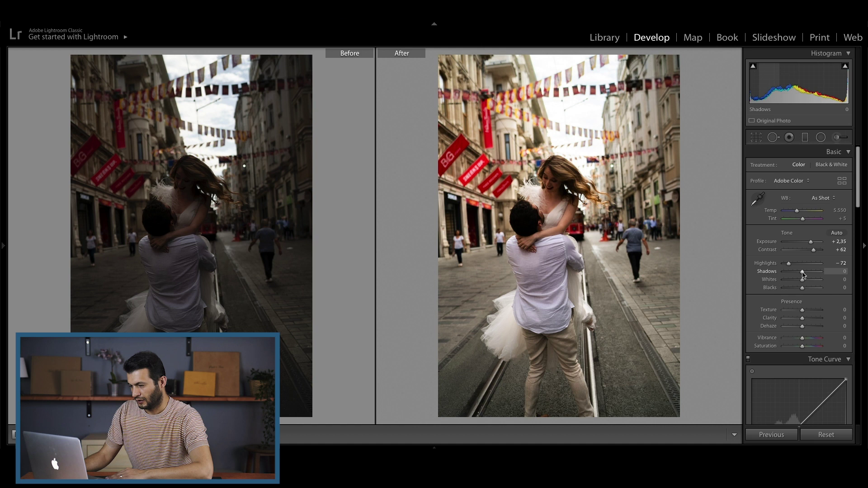
left_click_drag(802, 273, 818, 275)
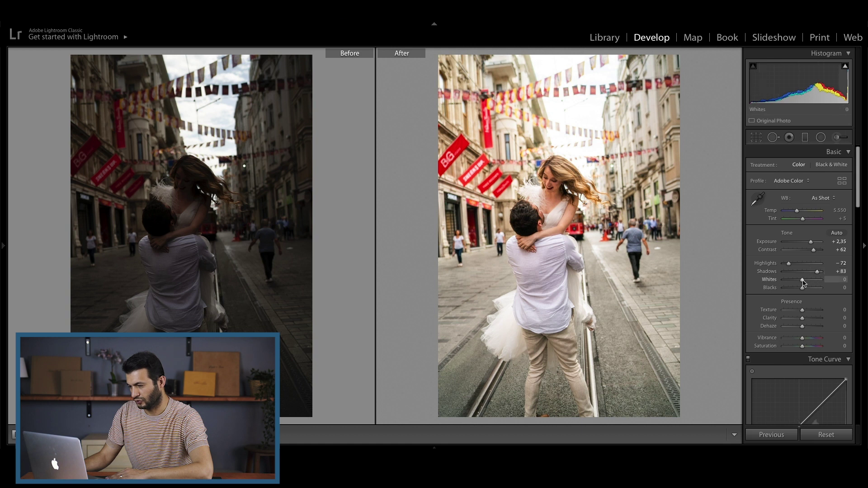
mouse_move(803, 283)
left_mouse_down()
mouse_move(783, 285)
mouse_move(809, 297)
left_mouse_up()
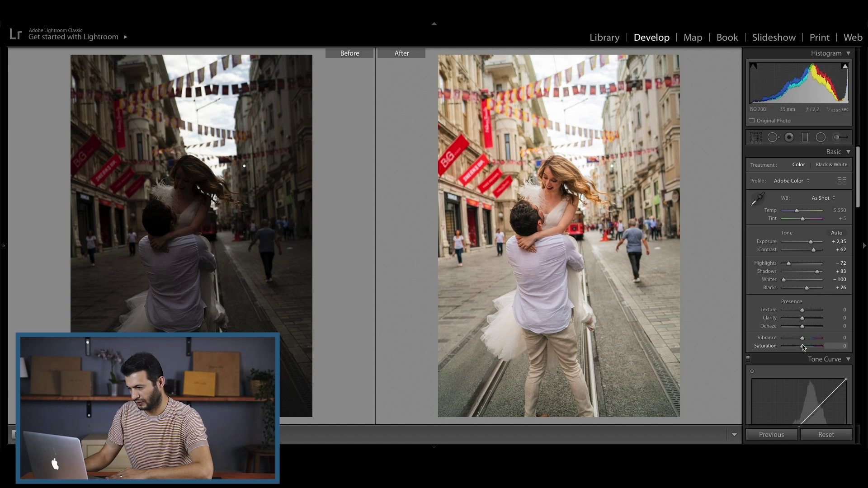
Set Saturation -47, Vibrance +20, Temp 5185 and Tint +10 in the Basic panel.
mouse_move(802, 347)
left_mouse_down()
mouse_move(794, 350)
mouse_move(805, 341)
left_mouse_up()
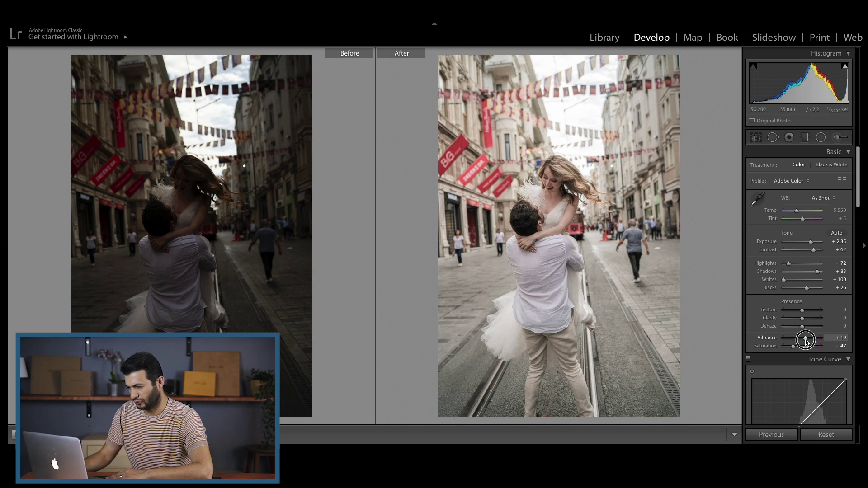
left_click_drag(807, 341, 806, 341)
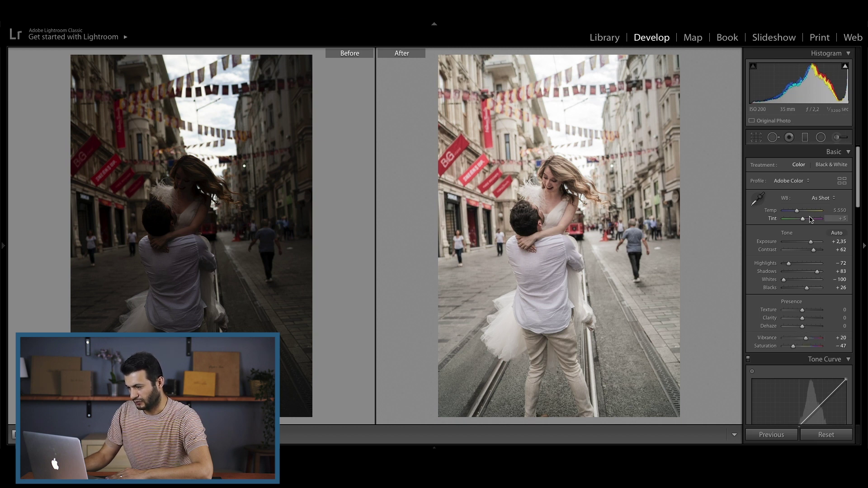
left_click_drag(797, 213, 796, 214)
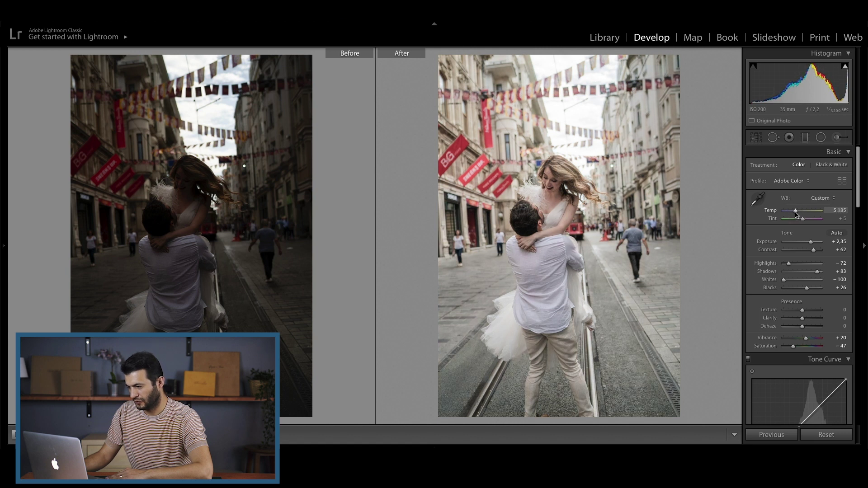
left_click_drag(803, 219, 804, 222)
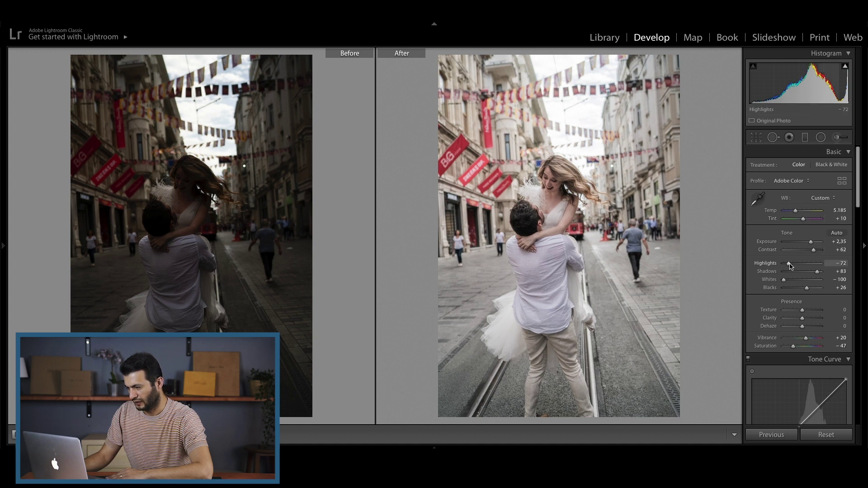
left_click_drag(858, 195, 864, 237)
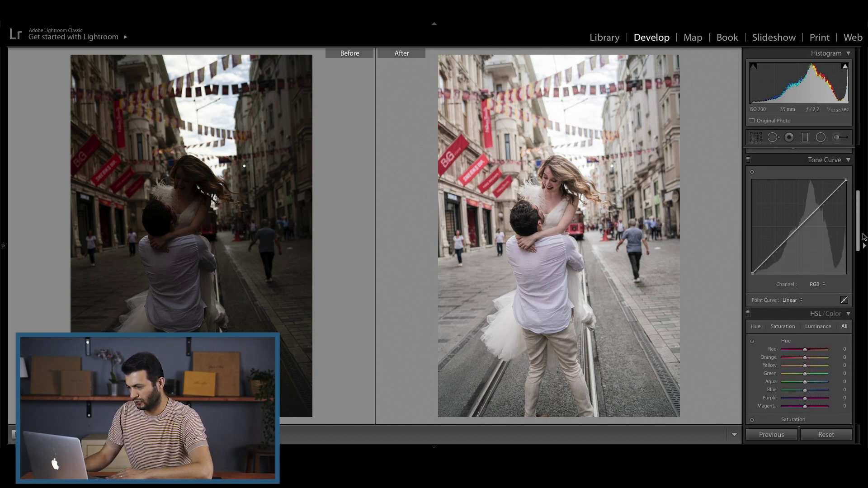
Build an S-shaped RGB point curve with a lifted black point, lowered white point and midtone points.
mouse_move(753, 274)
left_mouse_down()
mouse_move(749, 263)
mouse_move(772, 260)
left_mouse_up()
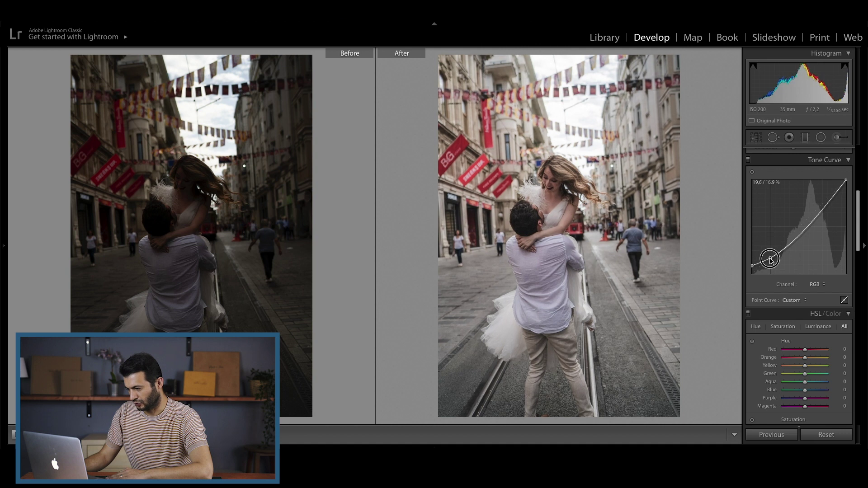
left_click_drag(790, 244, 785, 244)
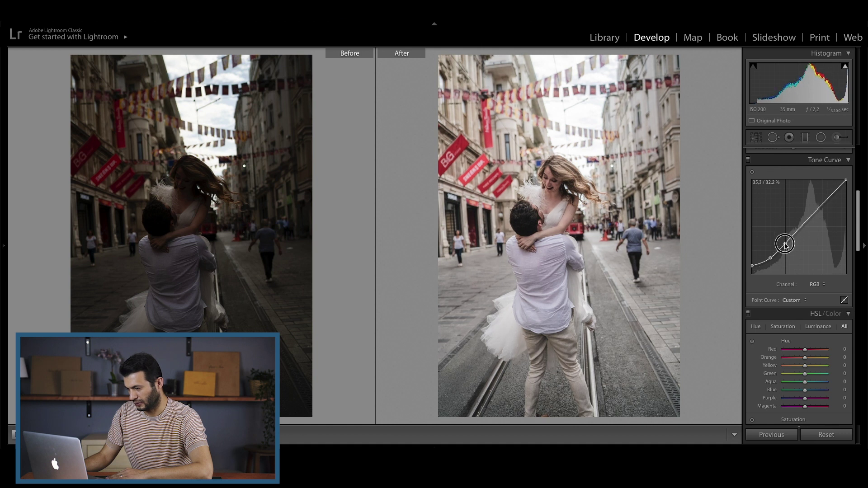
left_click_drag(806, 222, 807, 218)
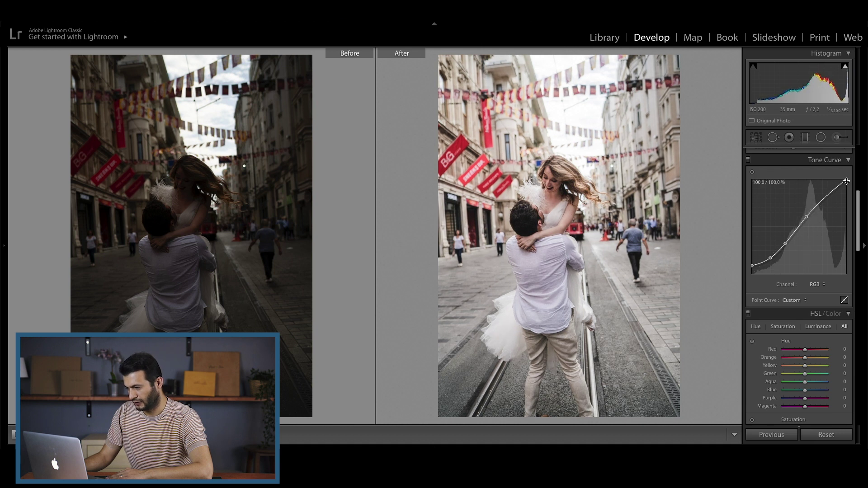
left_click_drag(846, 181, 852, 192)
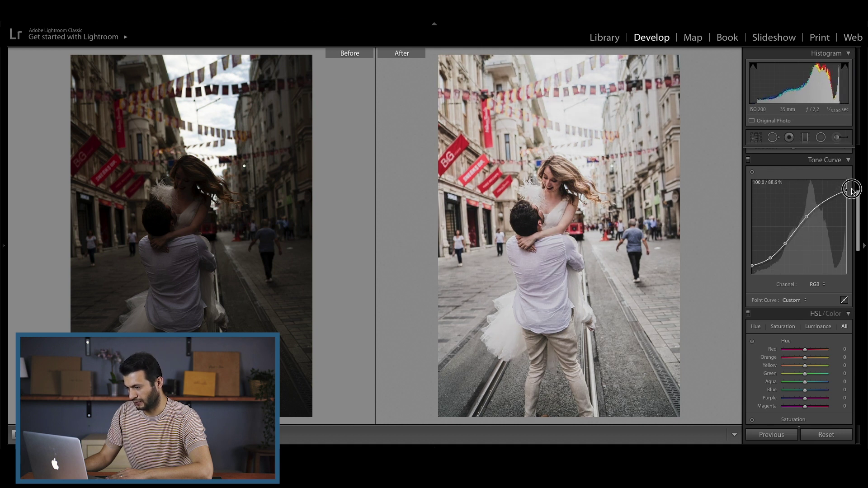
left_click_drag(829, 201, 806, 221)
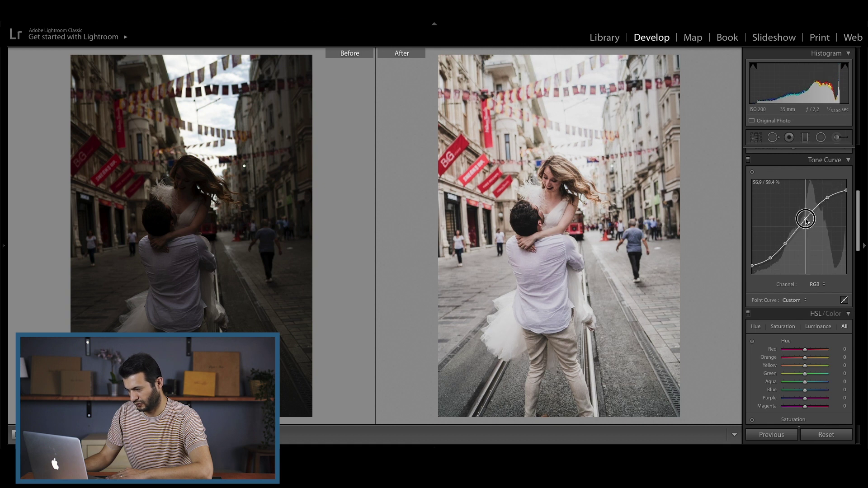
left_click_drag(806, 220, 805, 220)
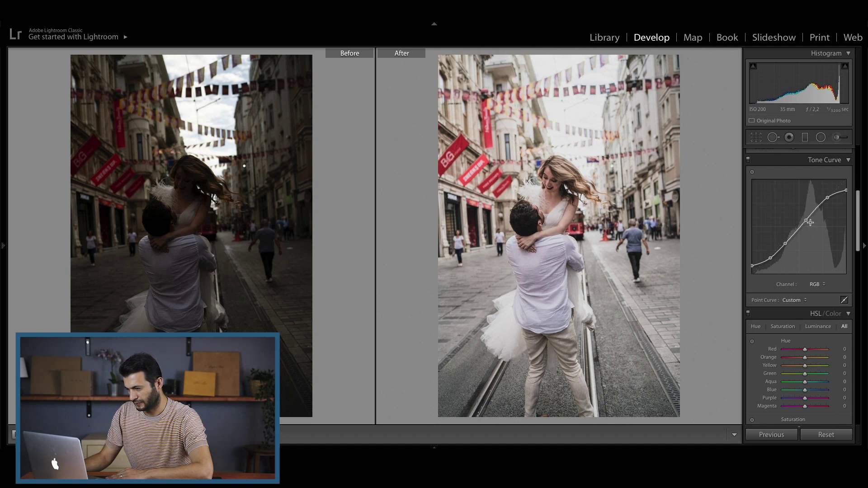
left_click_drag(807, 219, 806, 222)
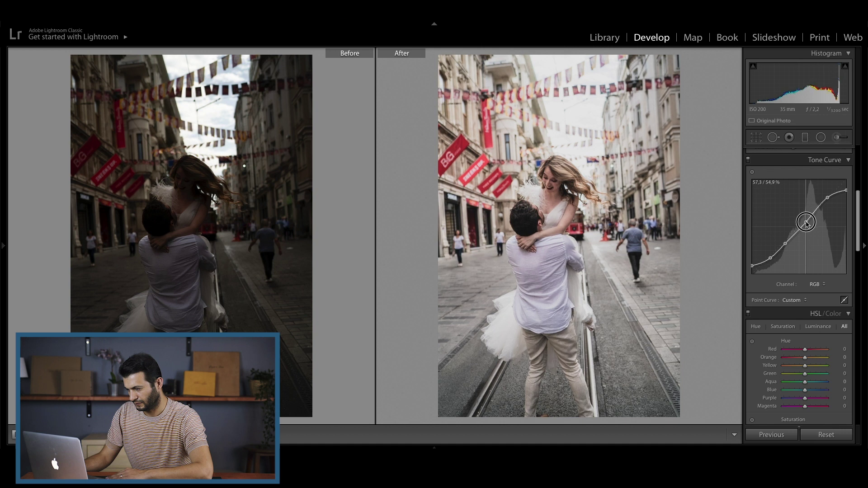
left_click_drag(806, 222, 806, 220)
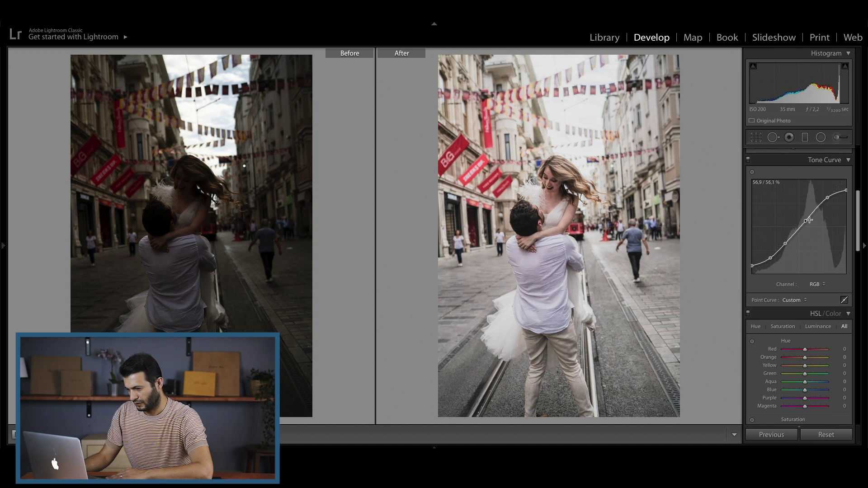
left_click_drag(858, 201, 858, 234)
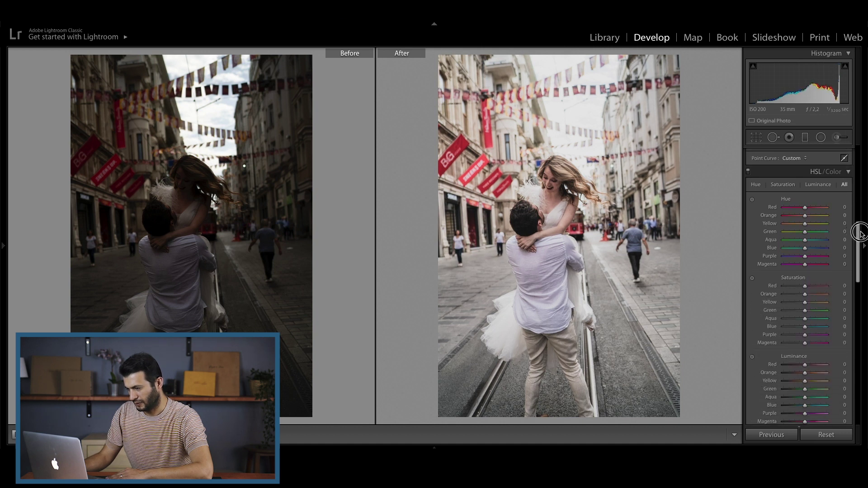
Set HSL Red Hue to -16, then Calibration Blue Primary Hue -53 and Saturation -48.
left_click_drag(805, 207, 802, 207)
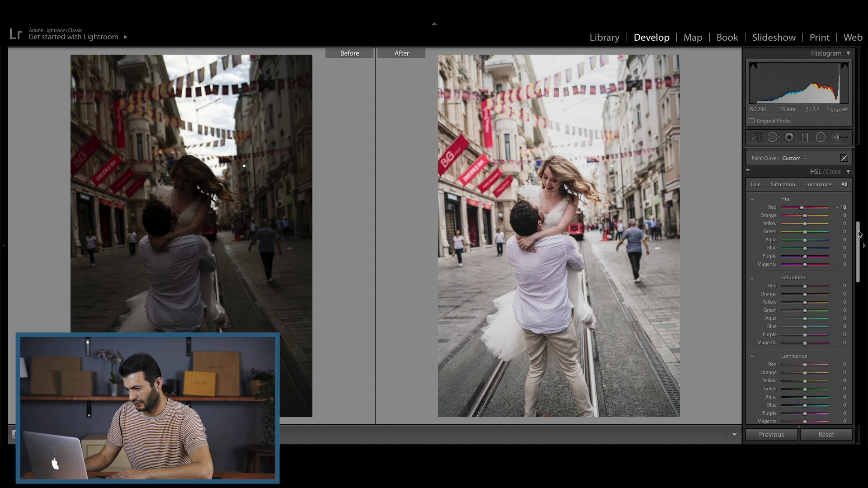
left_click_drag(859, 233, 863, 378)
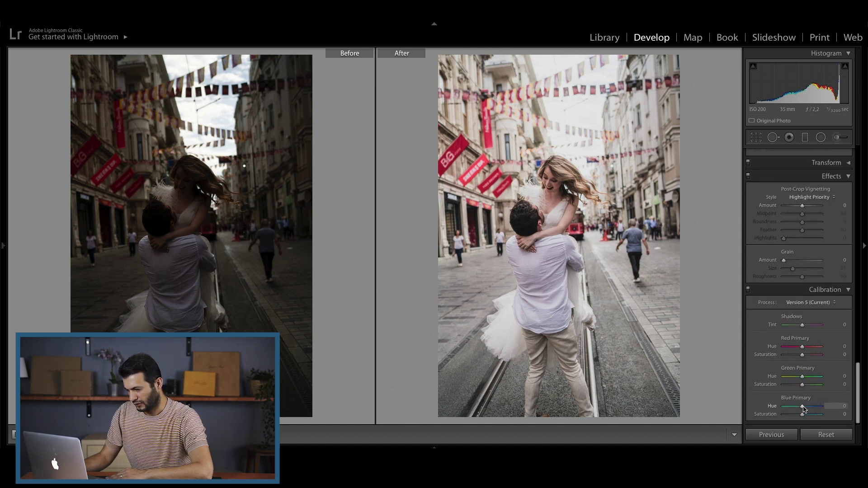
left_click_drag(803, 408, 792, 406)
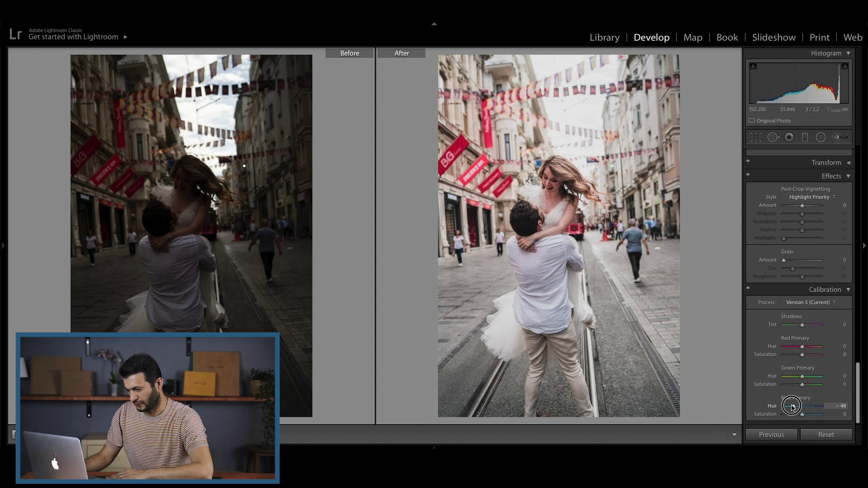
left_click_drag(791, 406, 800, 415)
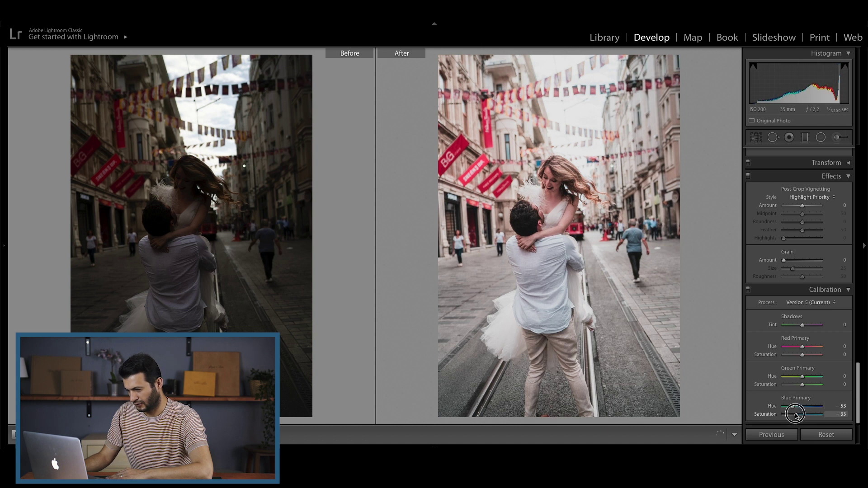
left_click_drag(794, 414, 793, 415)
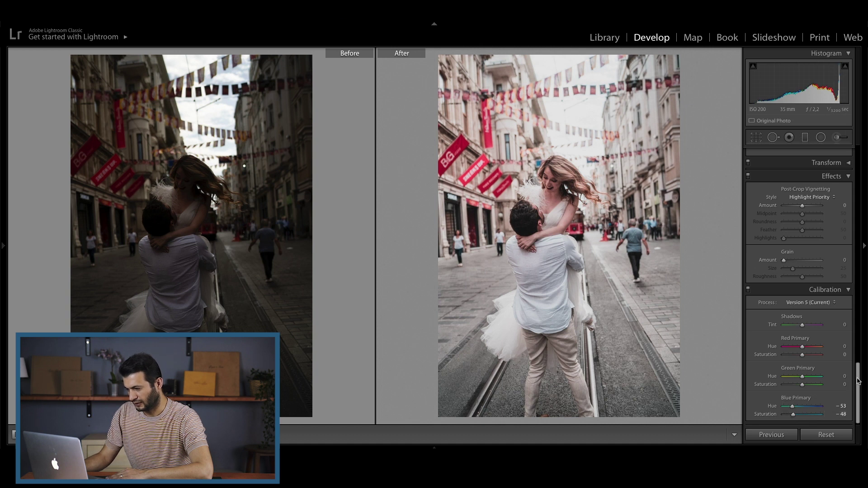
left_click_drag(858, 381, 862, 235)
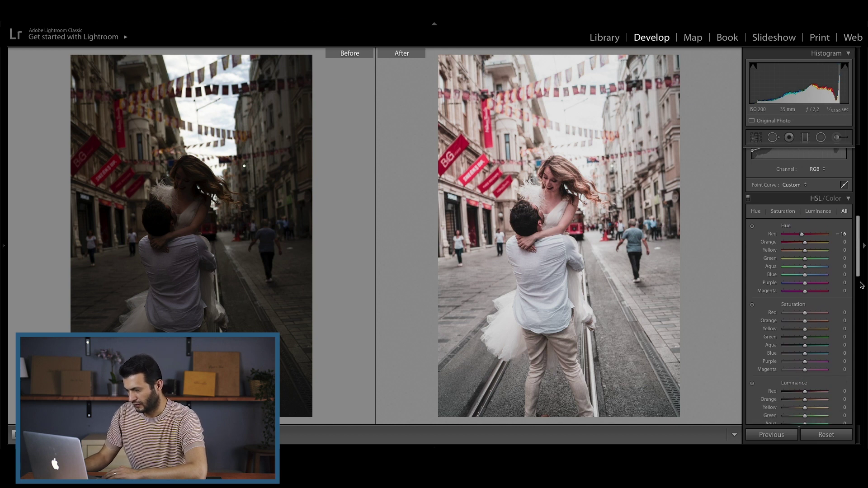
Set HSL hues to Orange -23, Yellow -88 and Green -3.
left_click_drag(805, 243, 800, 246)
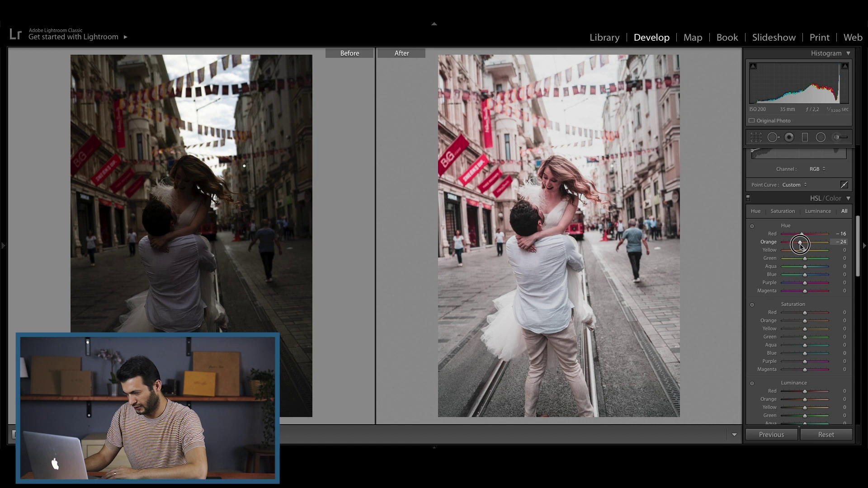
left_click_drag(804, 252, 787, 251)
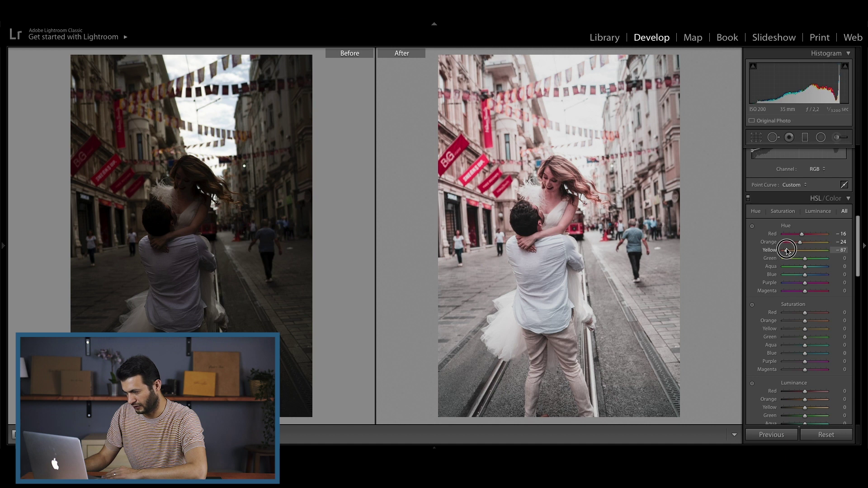
left_click_drag(787, 251, 786, 251)
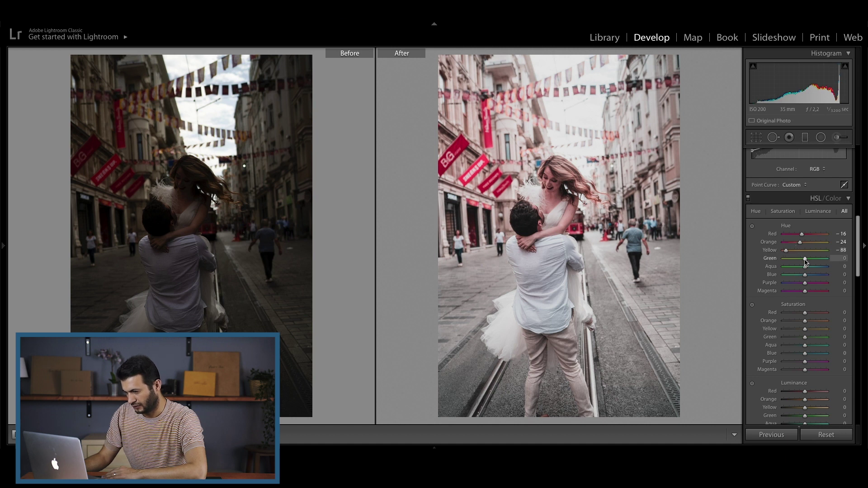
left_click_drag(806, 261, 806, 267)
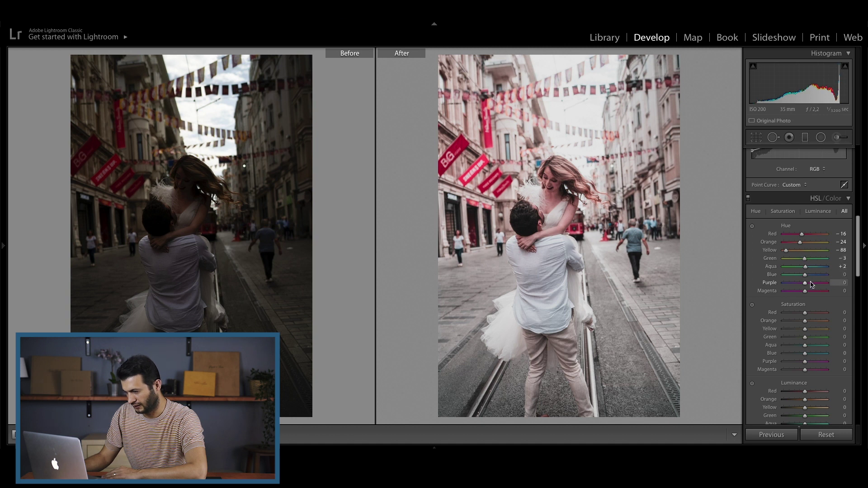
left_click_drag(865, 262, 864, 278)
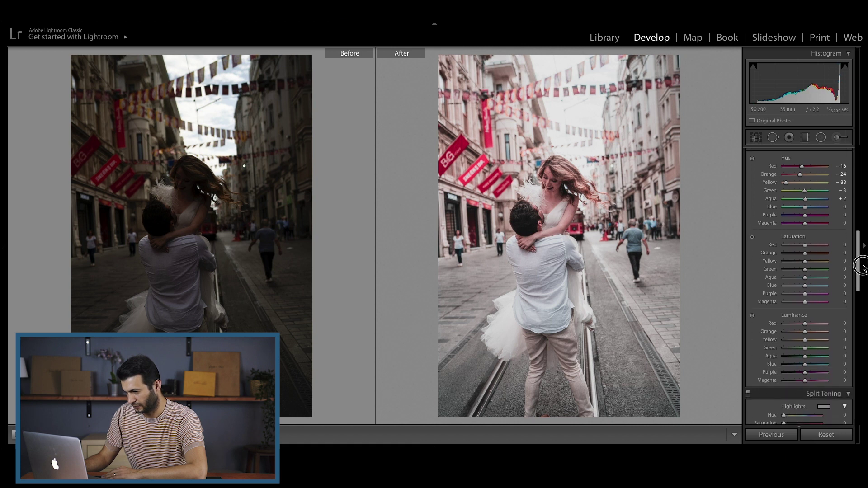
Lower Red saturation to -25 and darken Red and Orange luminance to -18 and -39.
mouse_move(805, 192)
left_mouse_down()
mouse_move(792, 209)
mouse_move(803, 219)
mouse_move(791, 218)
mouse_move(805, 226)
left_mouse_up()
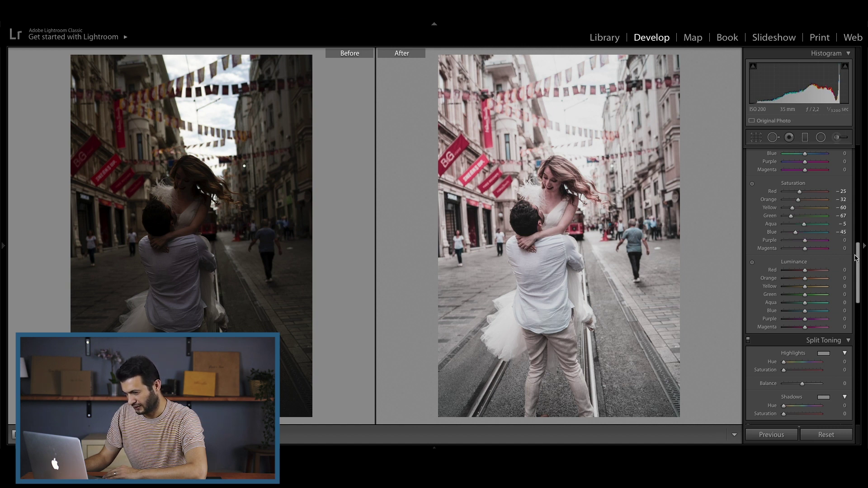
left_click_drag(858, 253, 859, 270)
left_click_drag(805, 206, 798, 216)
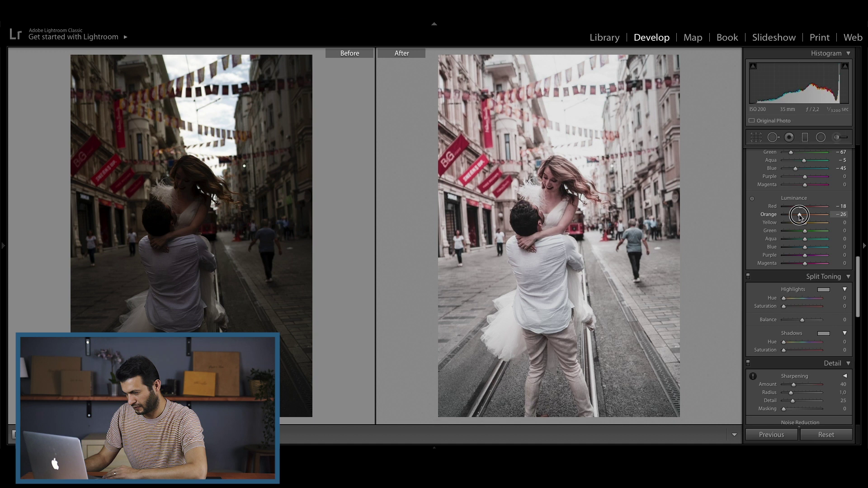
mouse_move(797, 216)
left_mouse_down()
mouse_move(822, 236)
mouse_move(810, 249)
mouse_move(863, 287)
left_mouse_up()
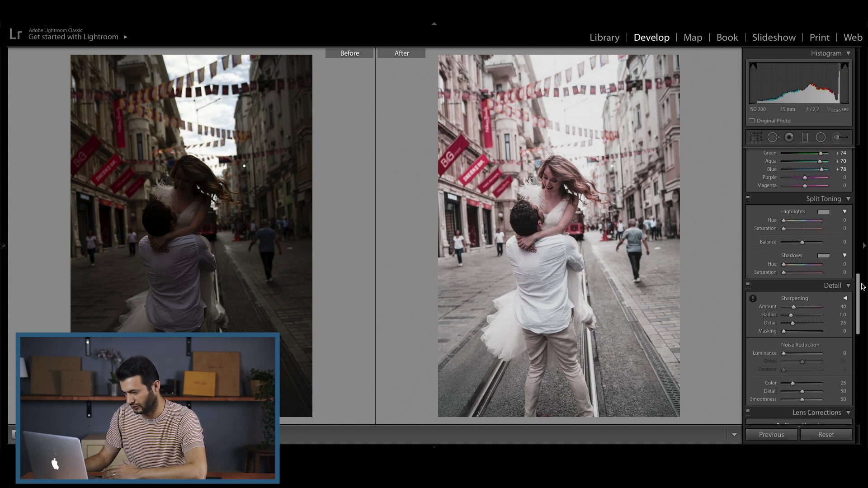
Split-tone highlights at Hue 42, Saturation 11 and shadows at Hue 45, Saturation 28.
left_click_drag(858, 278, 846, 206)
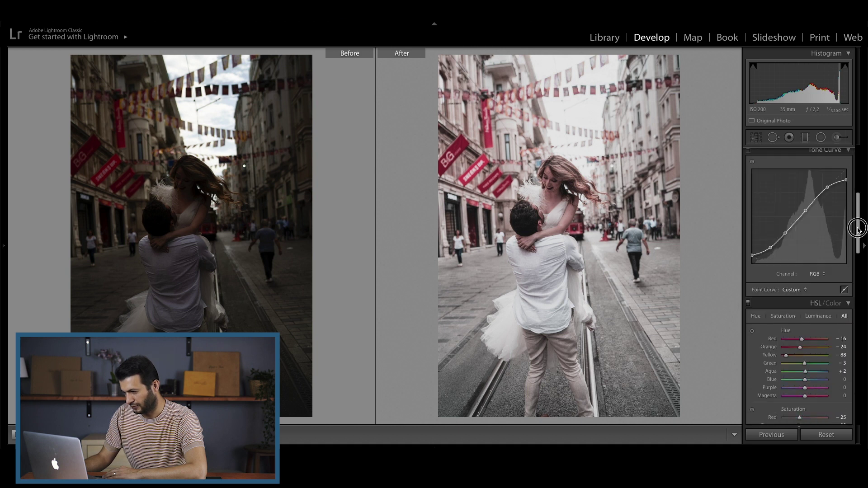
left_click_drag(845, 206, 830, 263)
left_click_drag(785, 234, 790, 247)
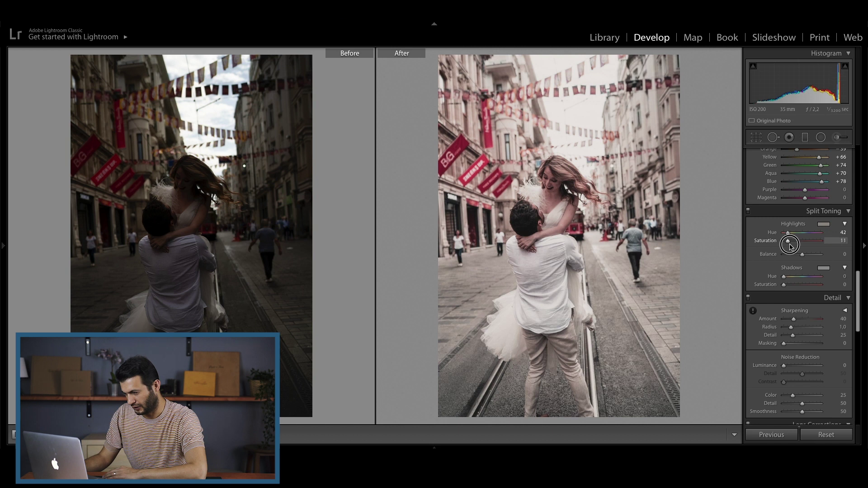
left_click_drag(784, 279, 795, 290)
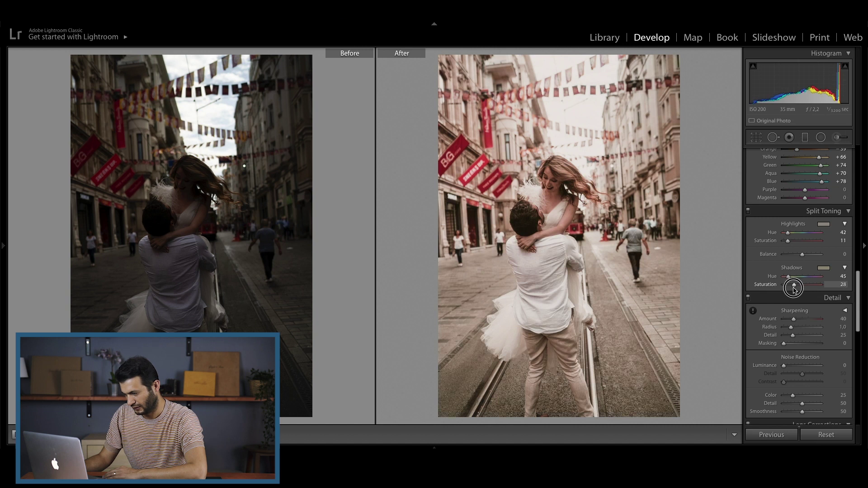
left_click_drag(859, 292, 859, 308)
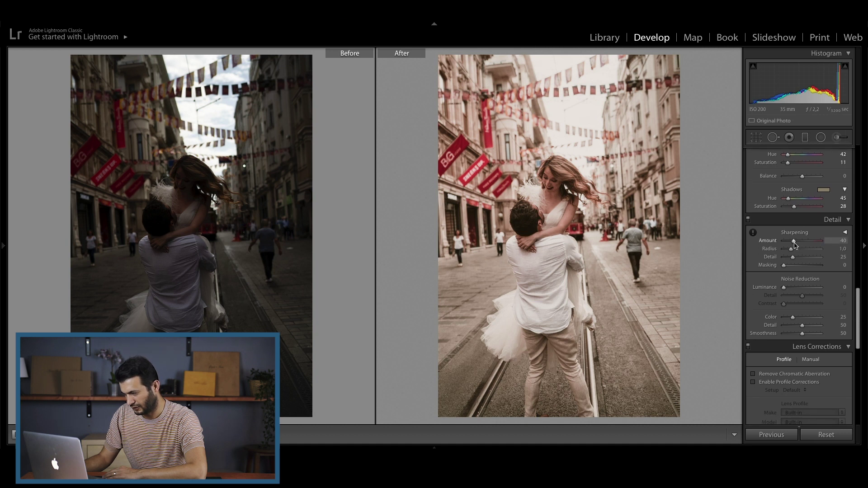
Set sharpening to Amount 70, Radius 1.3, Detail 40 and Masking 35.
left_click_drag(795, 245, 801, 249)
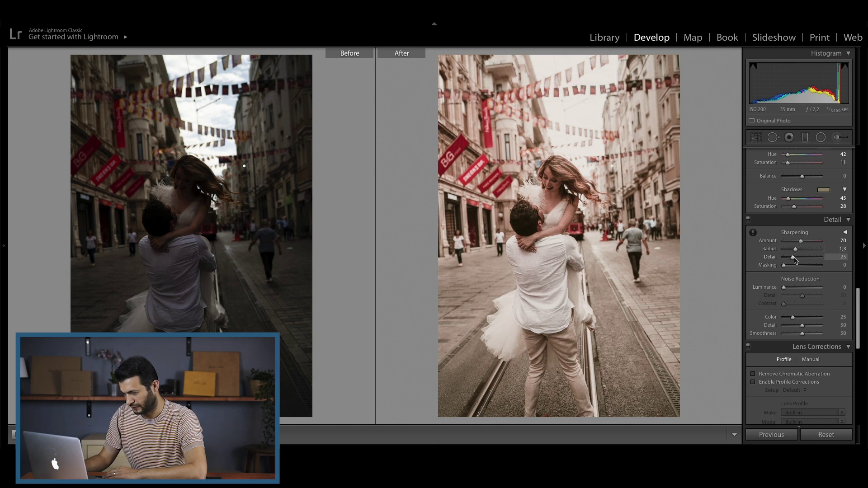
left_click_drag(797, 263, 799, 264)
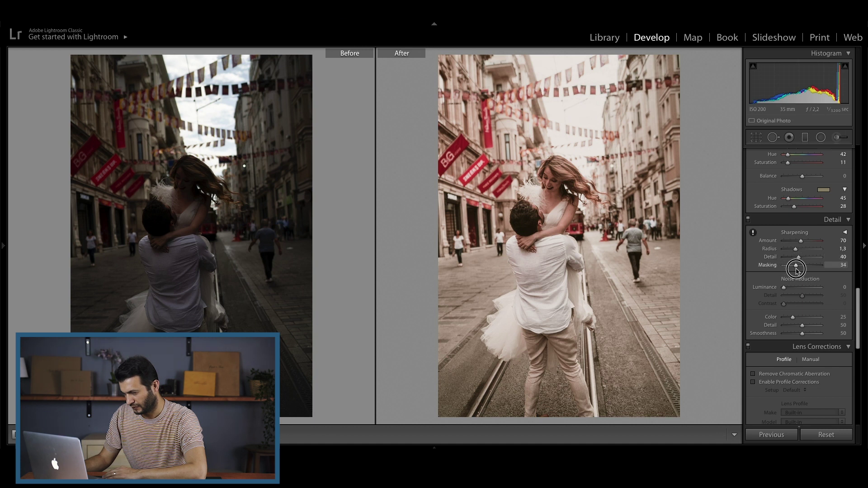
left_click_drag(796, 270, 797, 269)
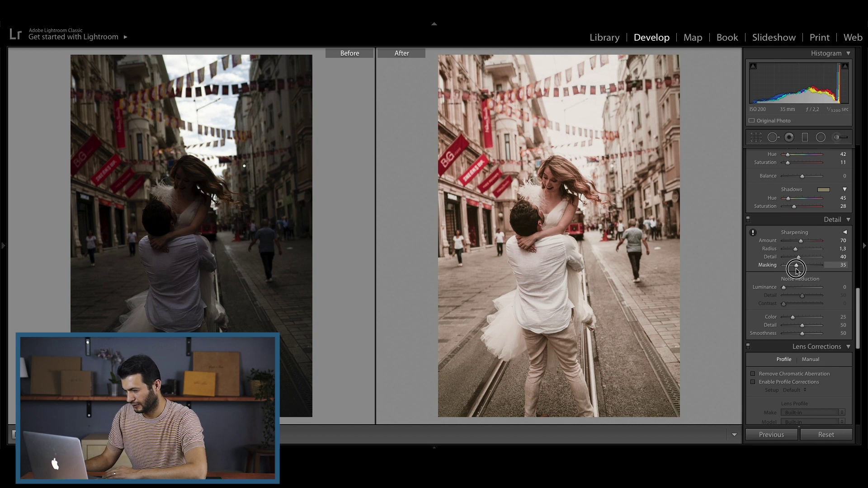
mouse_move(860, 296)
left_mouse_down()
mouse_move(862, 375)
mouse_move(857, 148)
left_mouse_up()
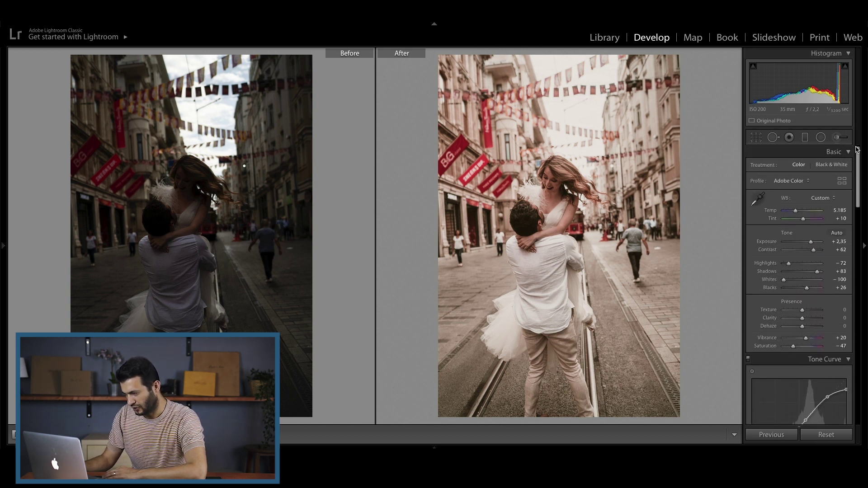
Draw a tall, wide radial filter ellipse centered over the couple.
left_click(821, 137)
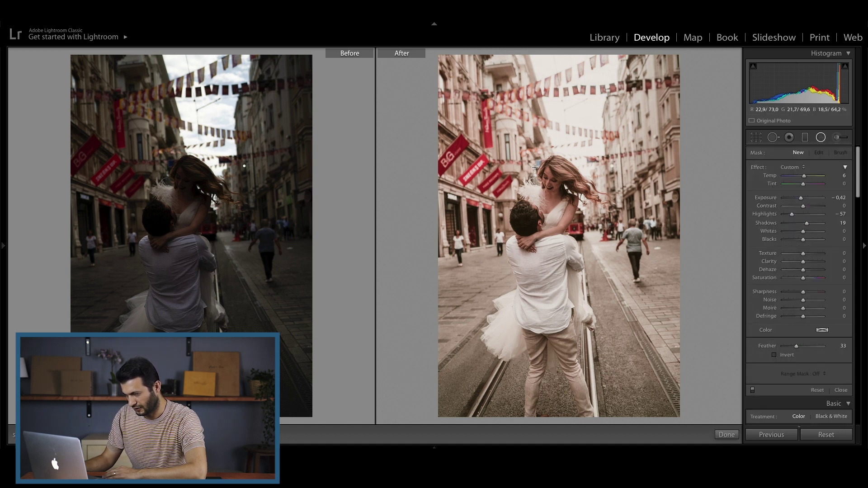
left_click_drag(531, 151, 577, 288)
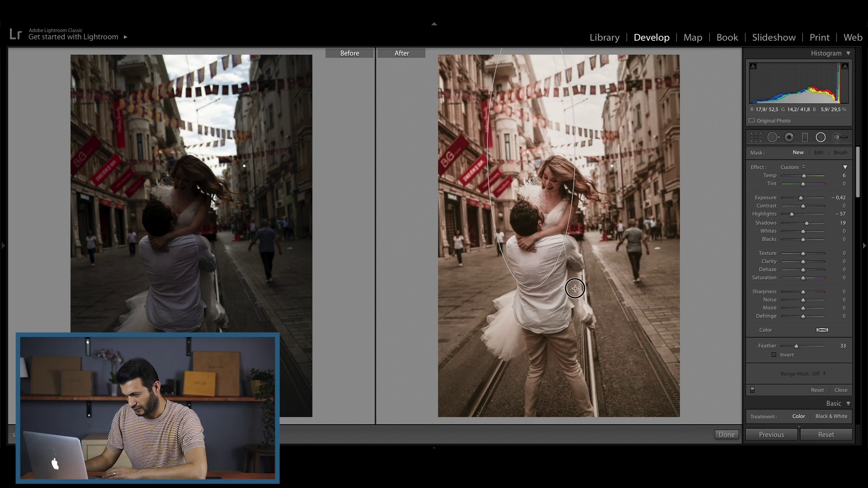
left_click_drag(537, 119, 552, 227)
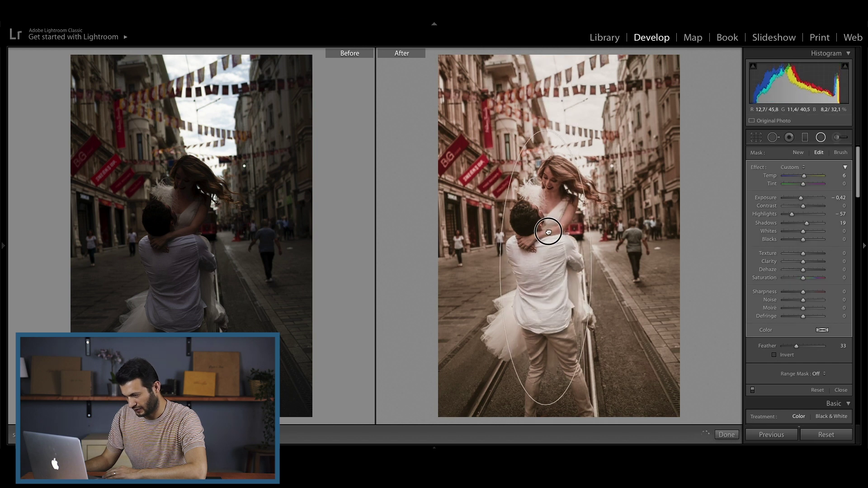
left_click_drag(547, 136, 545, 110)
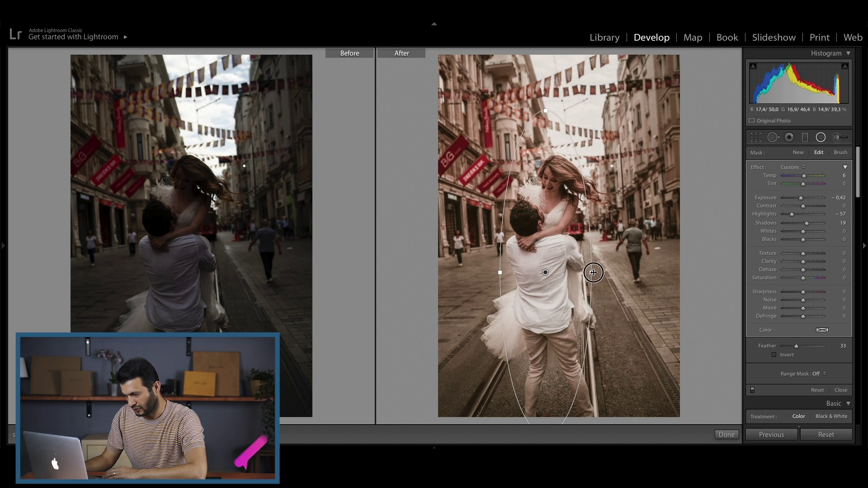
left_click_drag(592, 274, 608, 273)
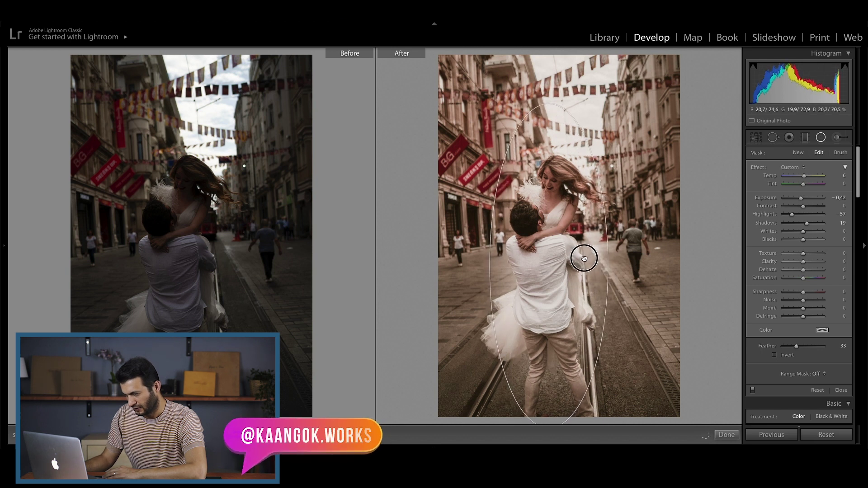
Invert the radial filter and reset its Highlights, Exposure and Shadows to zero.
left_click(775, 355)
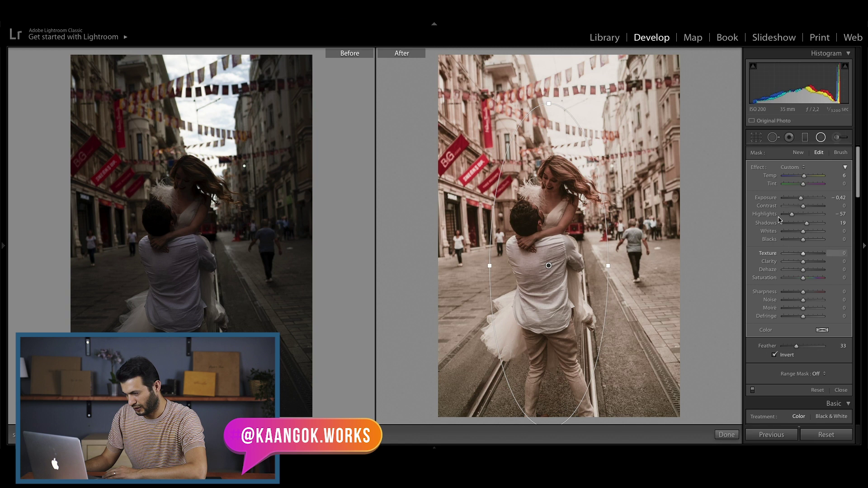
double_click(792, 214)
double_click(801, 197)
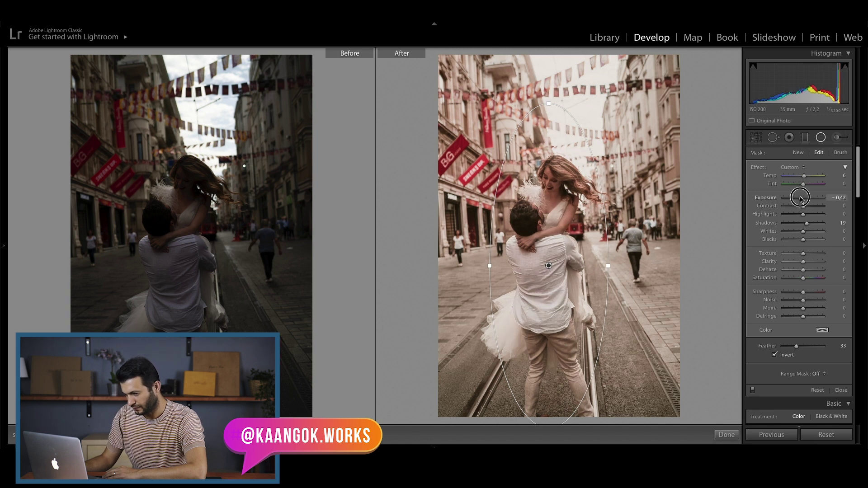
double_click(807, 223)
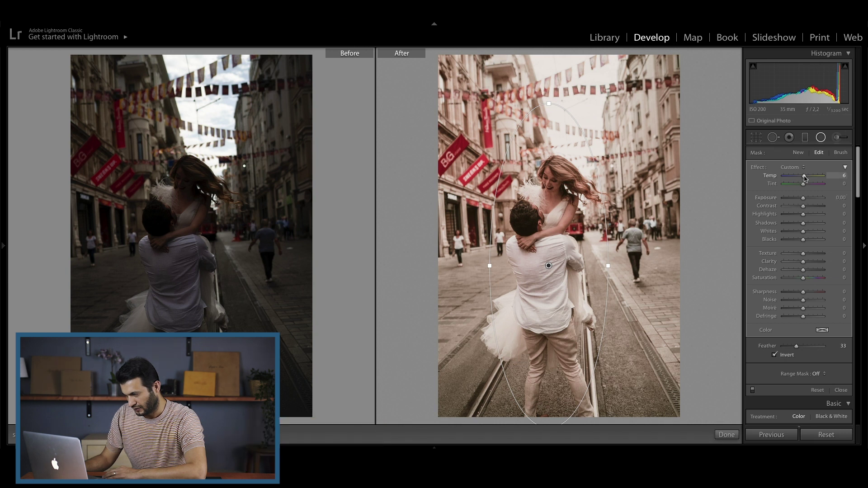
Give the radial filter a slightly negative Temp, Exposure 0.29 and Highlights -29.
left_click_drag(805, 176, 803, 177)
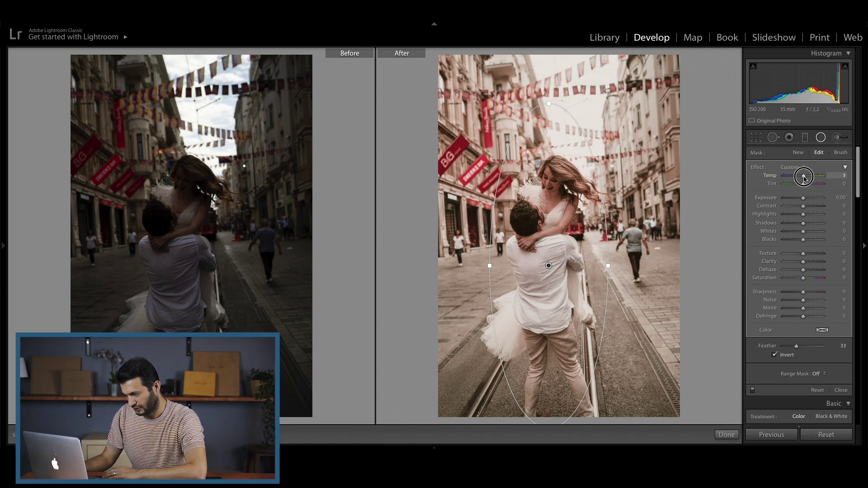
left_click(805, 185)
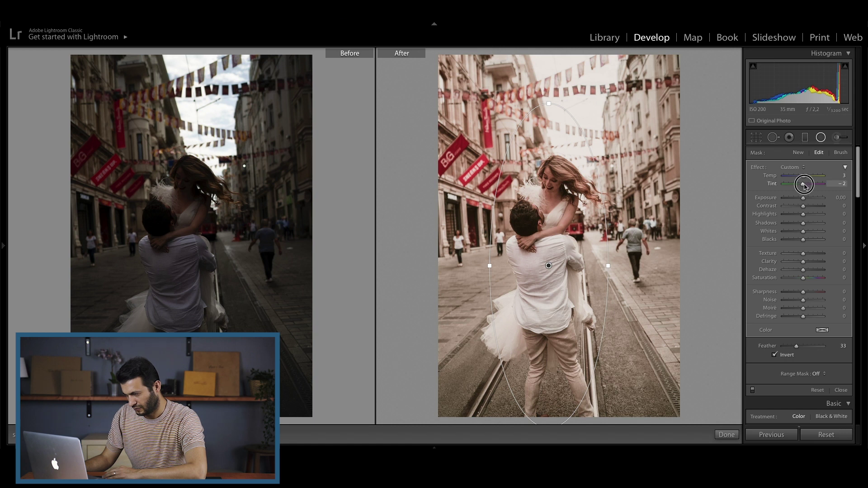
left_click_drag(804, 177, 802, 177)
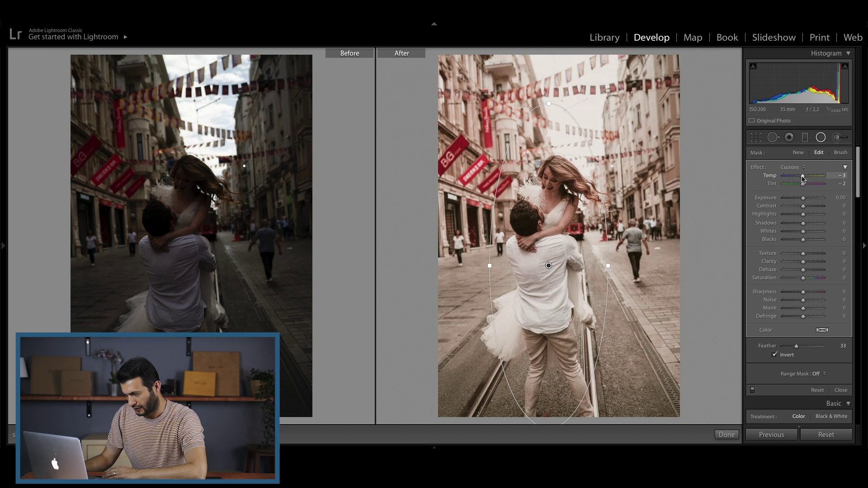
left_click_drag(804, 199, 805, 199)
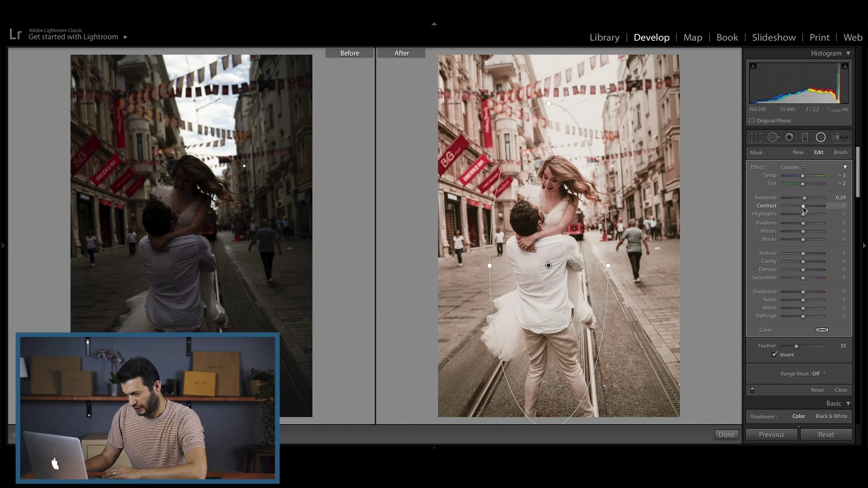
left_click_drag(804, 218, 810, 229)
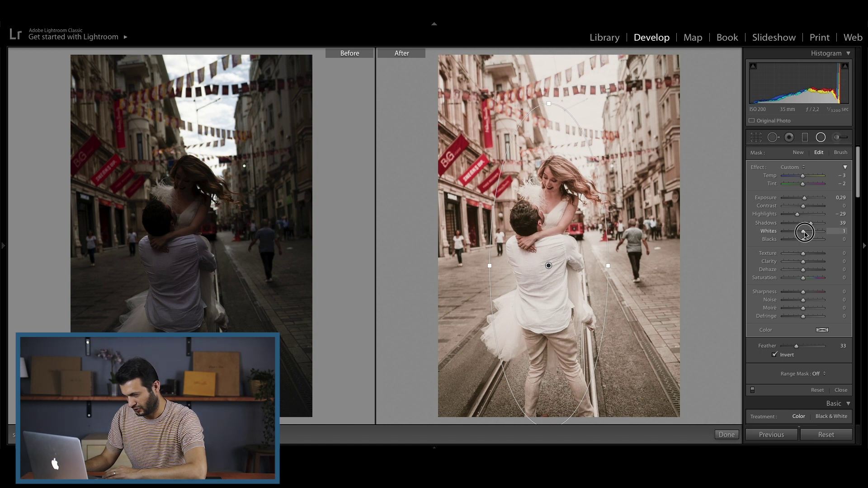
Raise the radial filter's Whites to 9, Shadows to 63, Saturation to 11 and Feather to 43.
left_click_drag(805, 233, 806, 232)
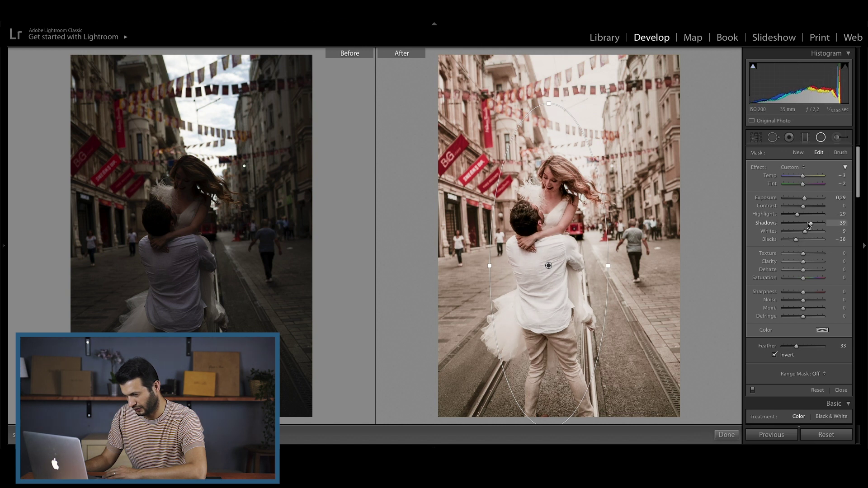
left_click_drag(812, 225, 816, 228)
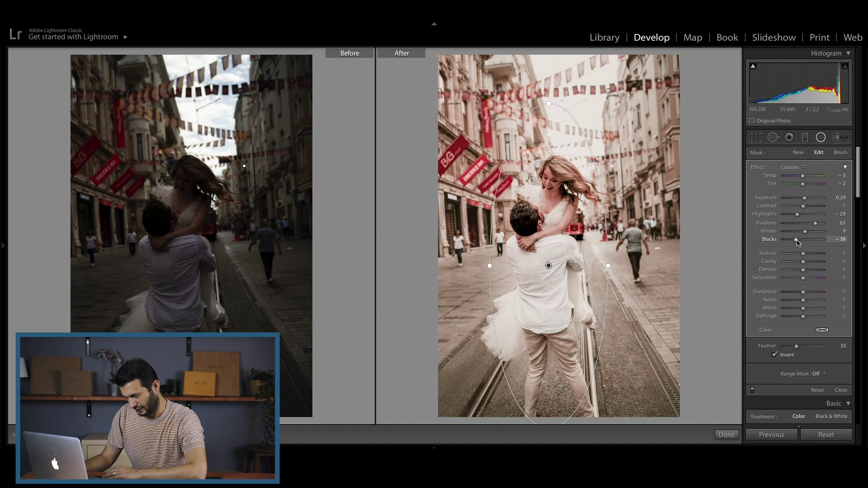
left_click_drag(804, 278, 807, 281)
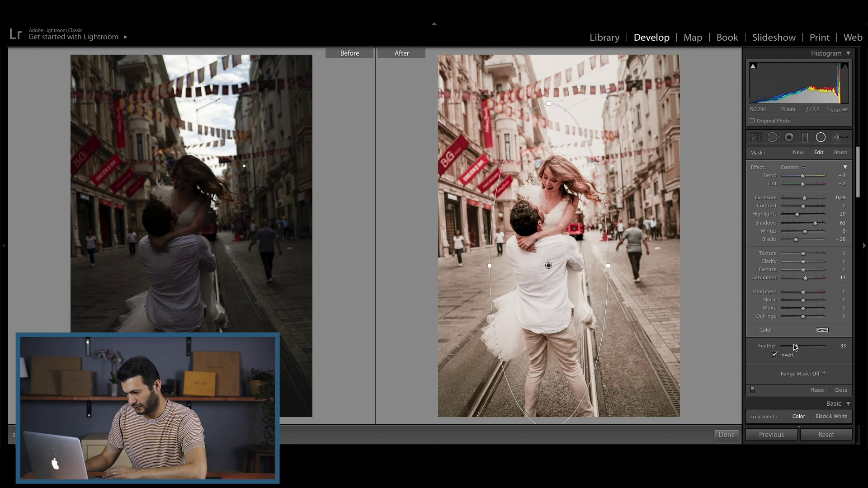
mouse_move(802, 348)
left_mouse_down()
mouse_move(795, 354)
mouse_move(804, 354)
left_mouse_up()
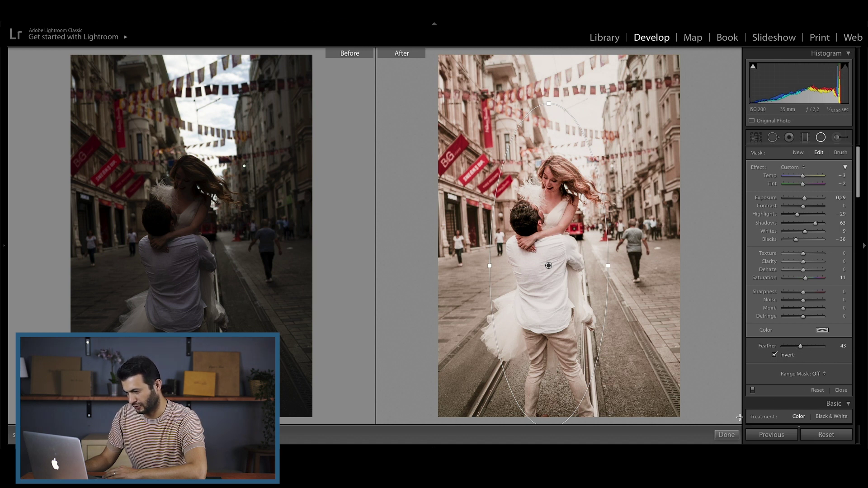
Finish the radial filter with Done and scroll the right panel back up to Basic.
left_click(727, 434)
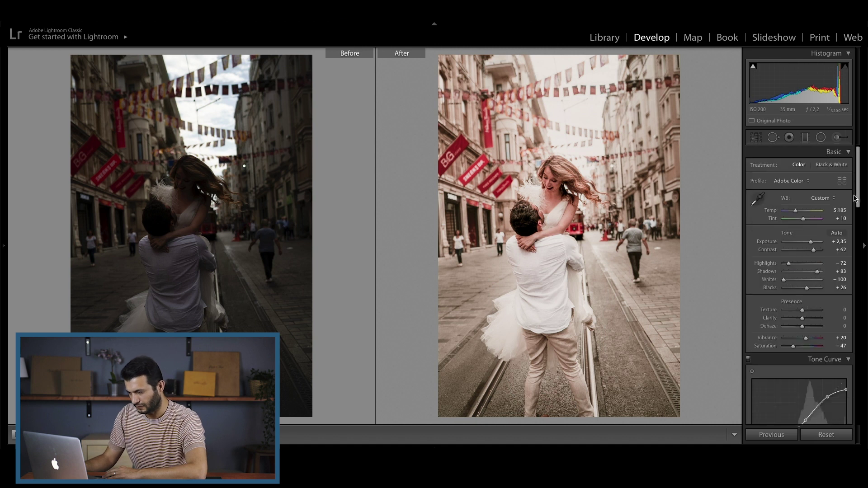
left_click_drag(859, 191, 860, 214)
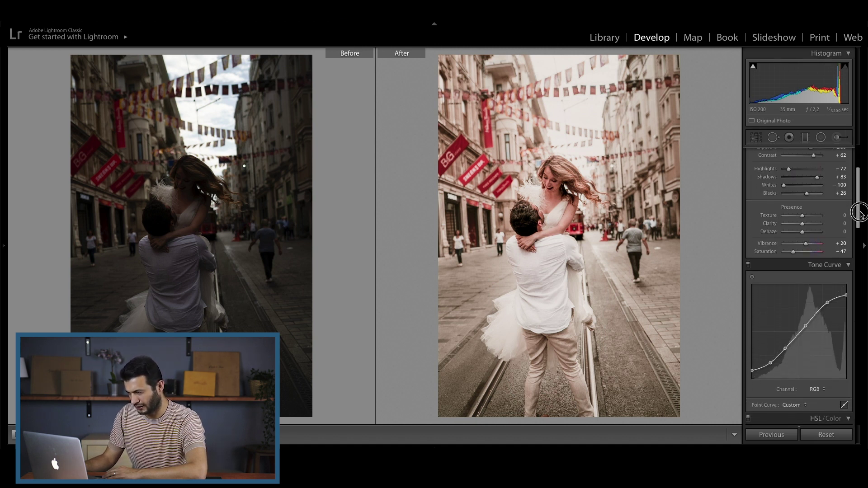
mouse_move(861, 194)
left_mouse_down()
mouse_move(856, 389)
mouse_move(858, 172)
left_mouse_up()
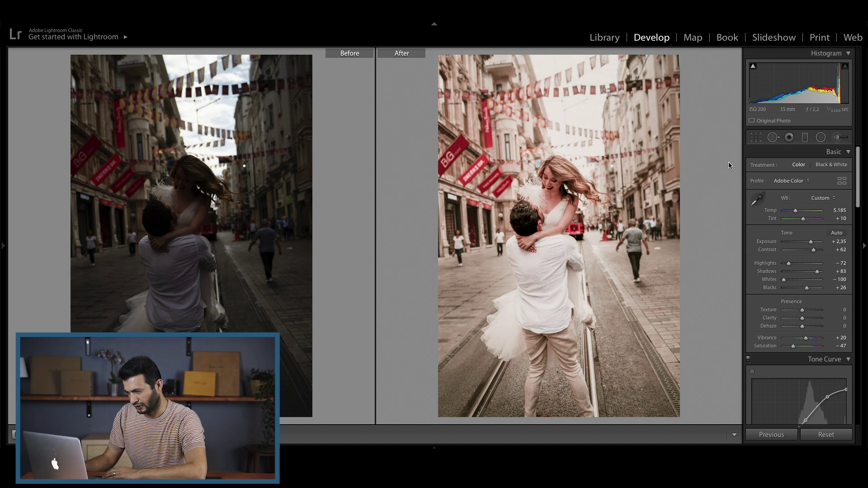
Draw a new radial filter and stretch it over the sky above the bride.
left_click(821, 137)
mouse_move(547, 88)
left_mouse_down()
mouse_move(593, 134)
mouse_move(597, 163)
left_mouse_up()
left_click_drag(554, 79, 584, 109)
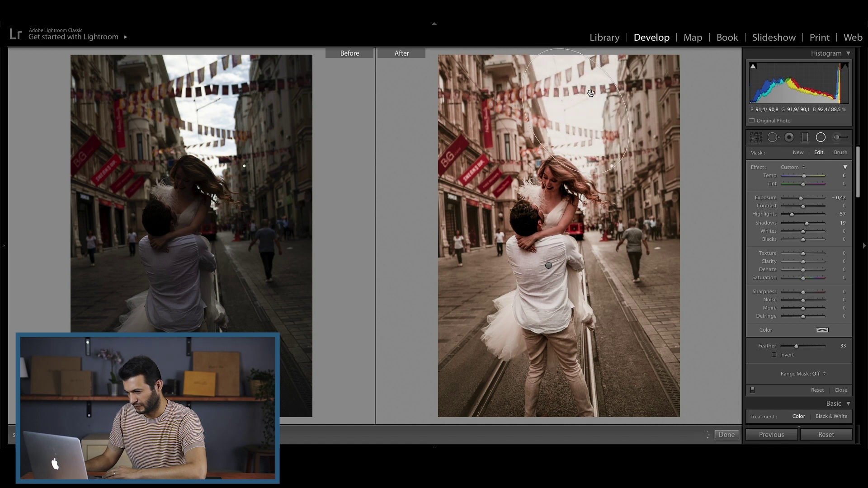
left_click_drag(591, 93, 616, 89)
left_click_drag(624, 165, 635, 182)
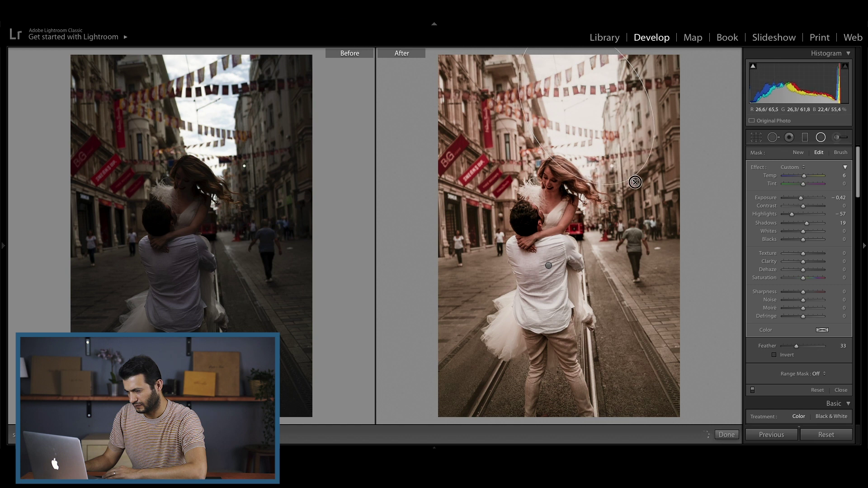
left_click_drag(625, 149, 625, 150)
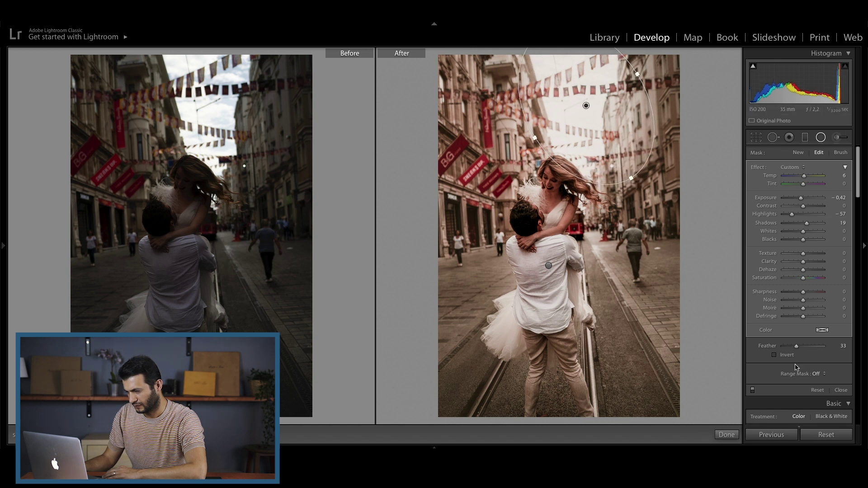
Reset the filter, then darken the sky: Highlights -61, Exposure -0.90, Shadows 47, Whites -8, Blacks -9.
double_click(792, 214)
double_click(801, 198)
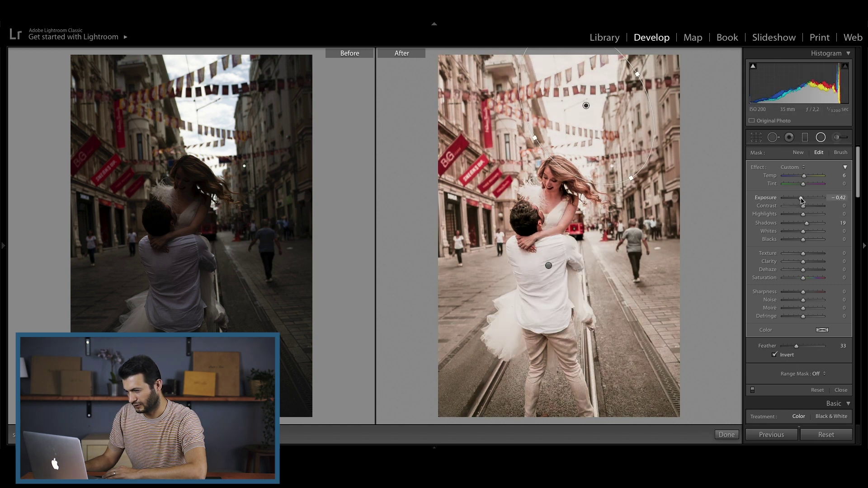
double_click(807, 224)
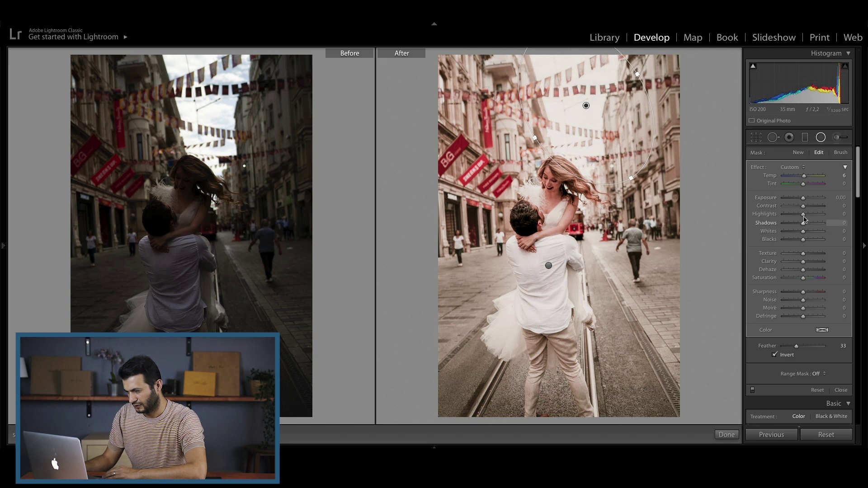
mouse_move(804, 215)
left_mouse_down()
mouse_move(792, 217)
mouse_move(805, 240)
left_mouse_up()
left_click_drag(803, 197, 802, 202)
mouse_move(797, 236)
left_mouse_down()
mouse_move(807, 223)
mouse_move(791, 214)
mouse_move(801, 197)
mouse_move(813, 224)
mouse_move(802, 244)
left_mouse_up()
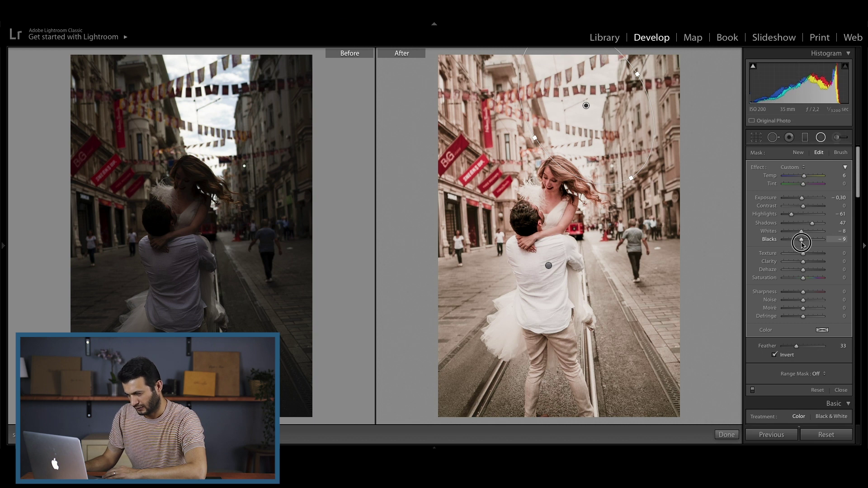
Finish the sky filter and start an Adjustment Brush with reset highlights, shadows and exposure.
left_click(733, 436)
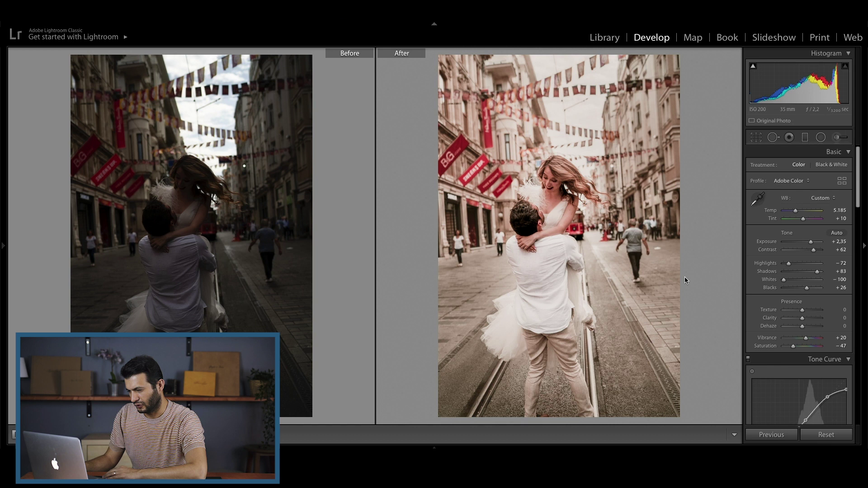
left_click(837, 139)
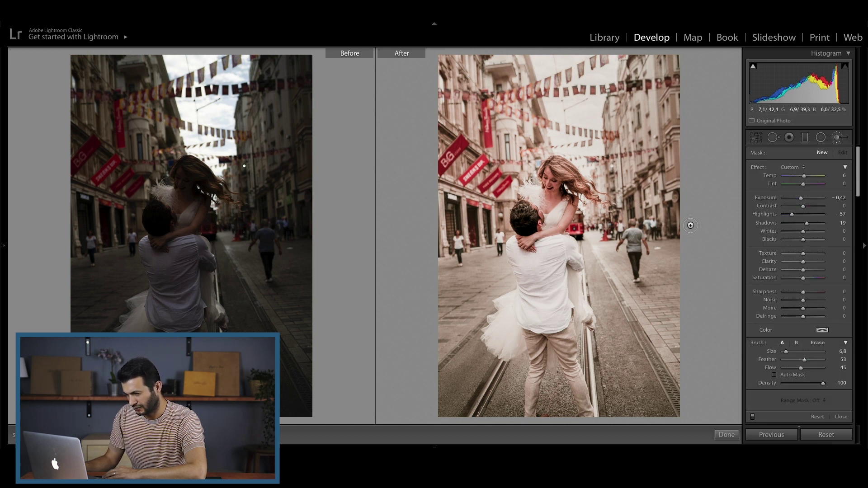
double_click(792, 215)
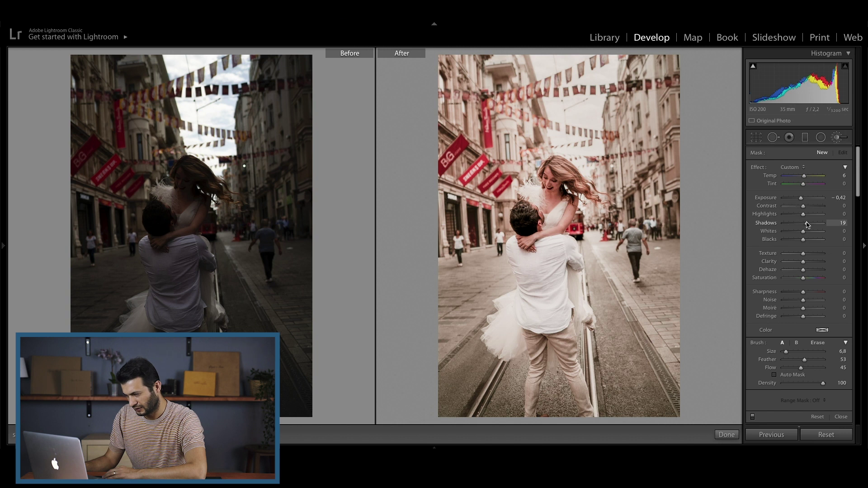
double_click(801, 200)
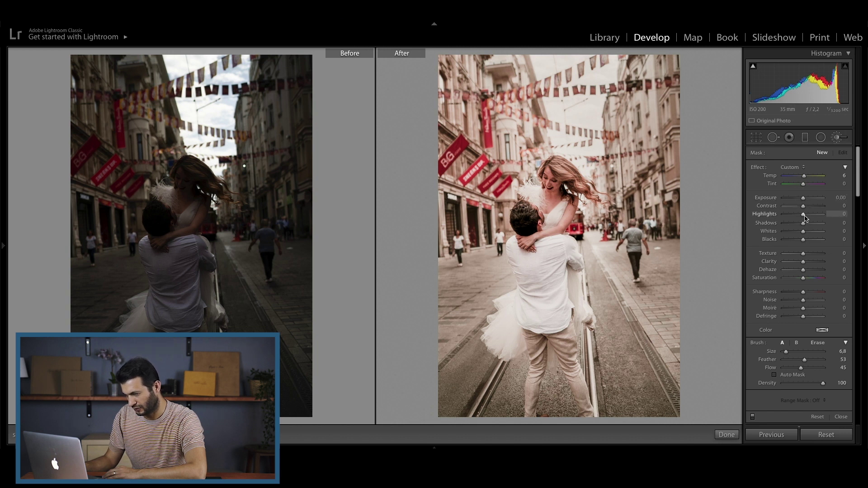
left_click_drag(803, 217, 808, 223)
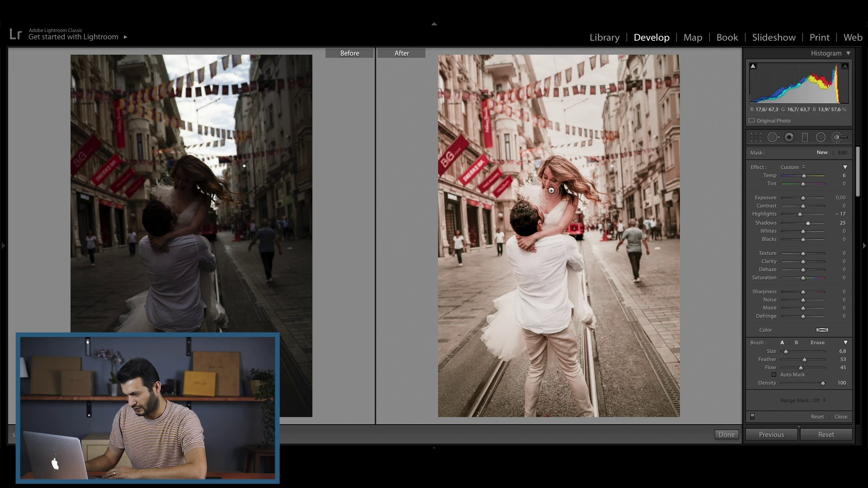
Brush the bride's face with Shadows 76, Whites 23, Blacks 16, Saturation -12.
mouse_move(546, 179)
left_mouse_down()
mouse_move(562, 188)
mouse_move(547, 179)
mouse_move(556, 181)
left_mouse_up()
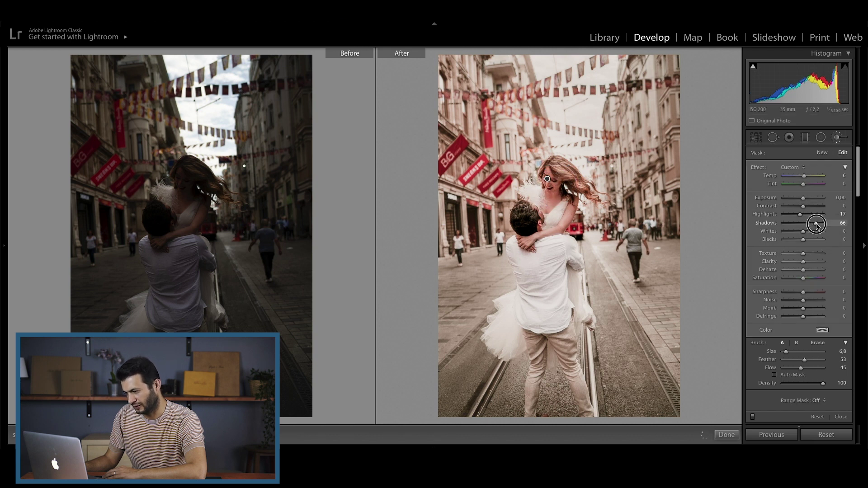
left_click(803, 278)
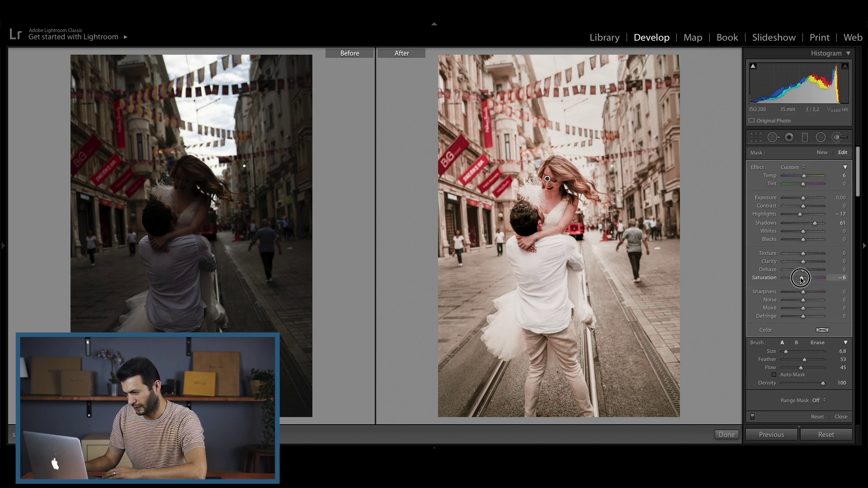
left_click_drag(800, 215, 803, 217)
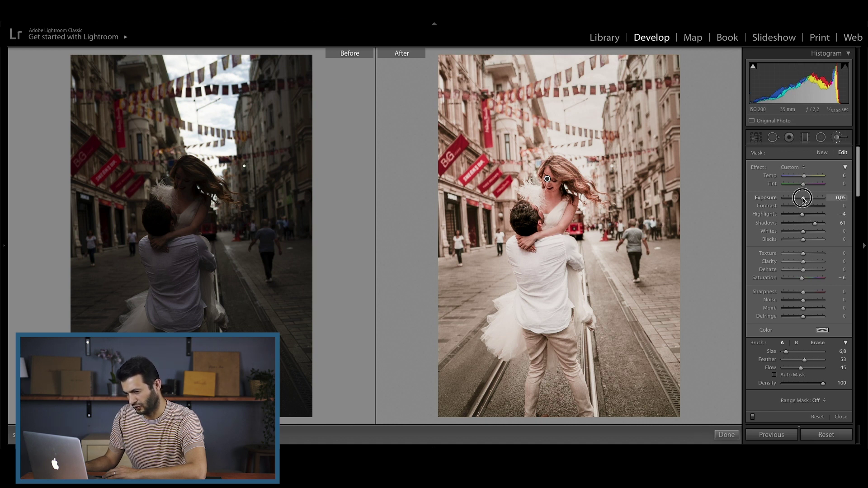
mouse_move(814, 223)
left_mouse_down()
mouse_move(808, 241)
mouse_move(803, 221)
left_mouse_up()
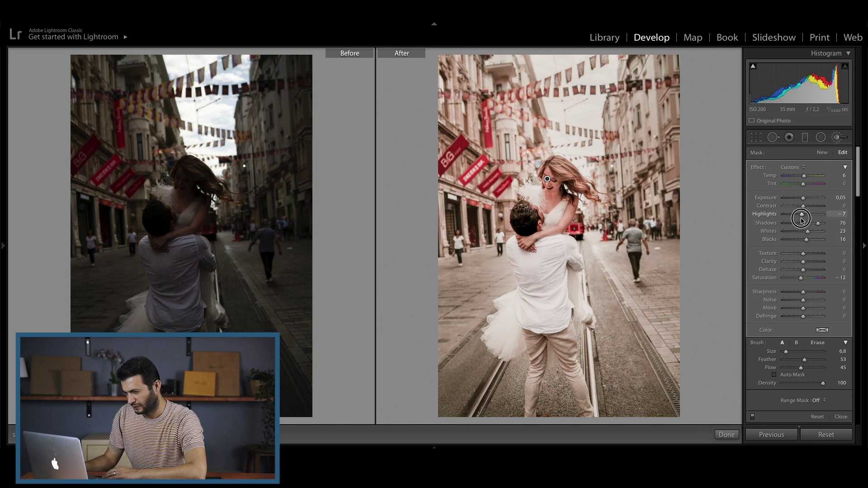
Apply the bride's face brush (Highlights -7) and return to the global Basic panel.
left_click(726, 435)
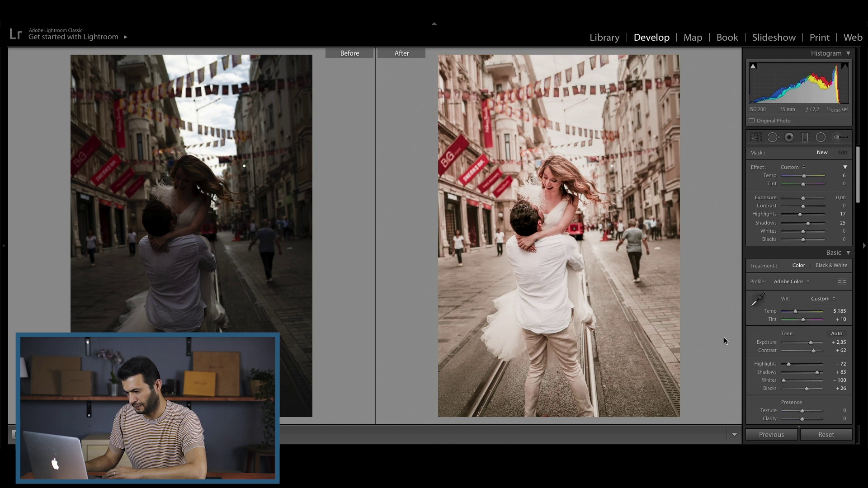